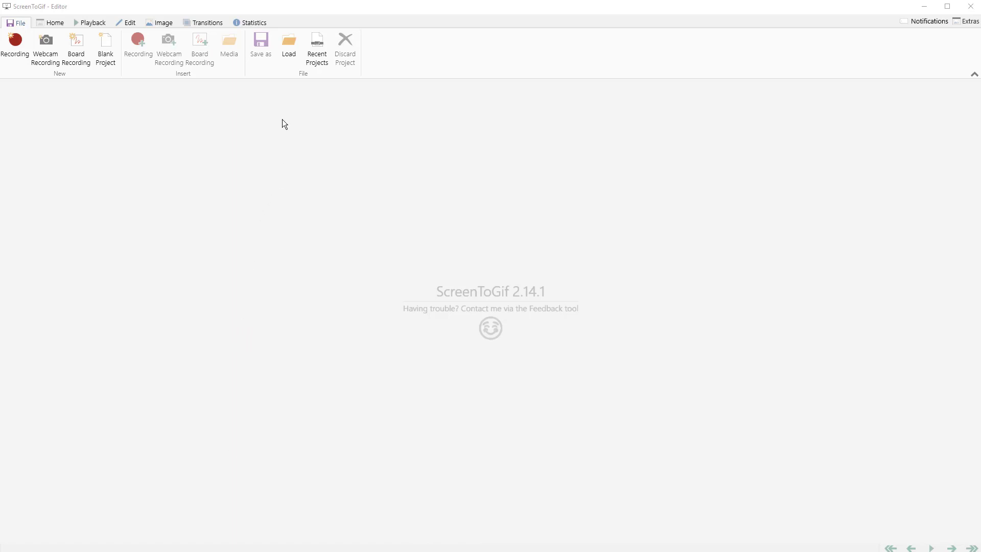
# - Load a video file into the empty project to bring up Import Frames From Video
pyautogui.click(290, 49)
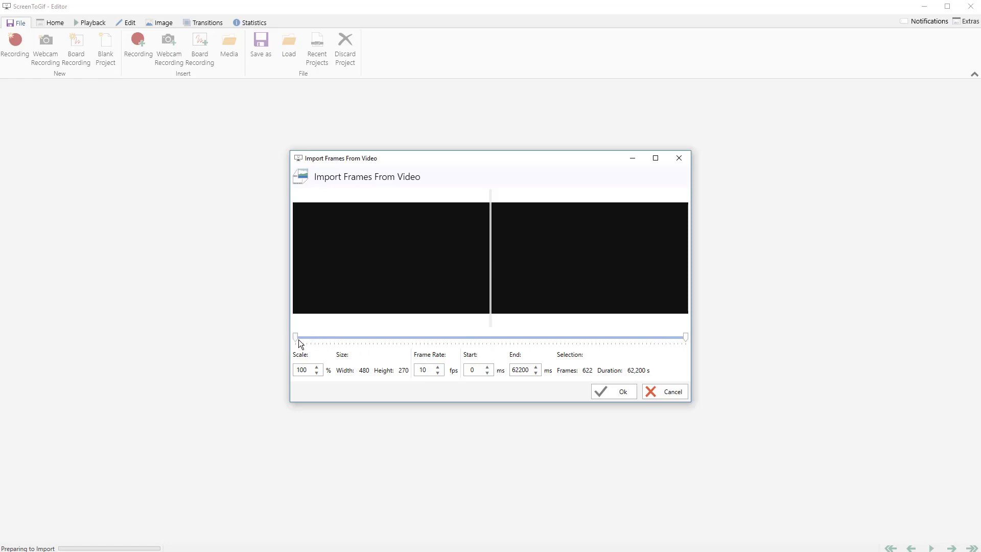
# - Import only the 15623–43722 ms stretch of the video, 281 frames at 10 fps
pyautogui.moveTo(296, 338); pyautogui.dragTo(394, 339)
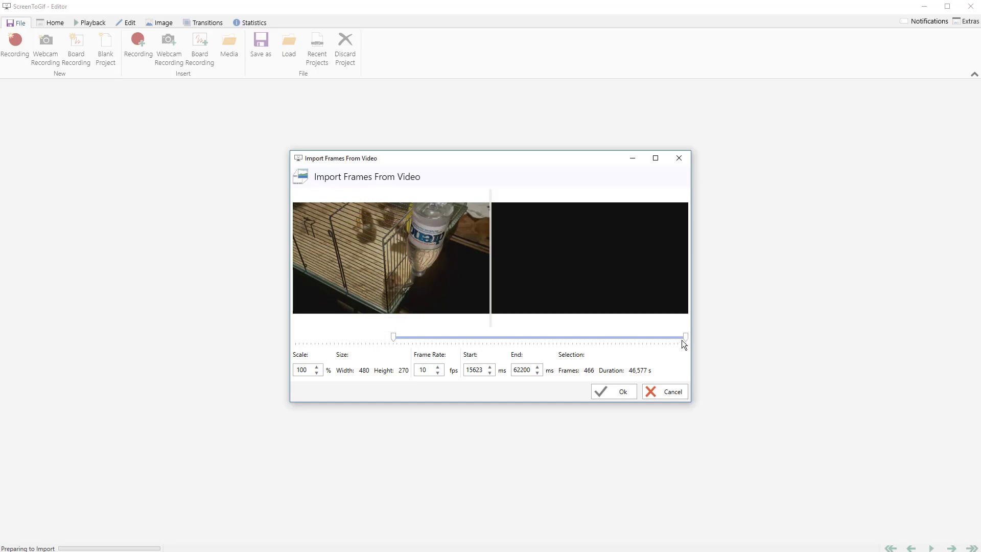
pyautogui.moveTo(684, 338); pyautogui.dragTo(568, 335)
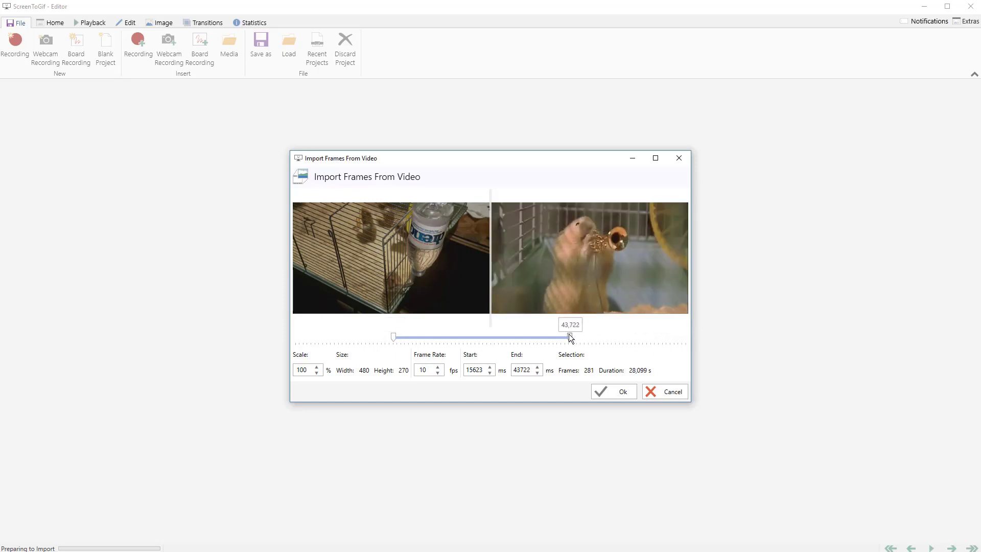
pyautogui.click(617, 391)
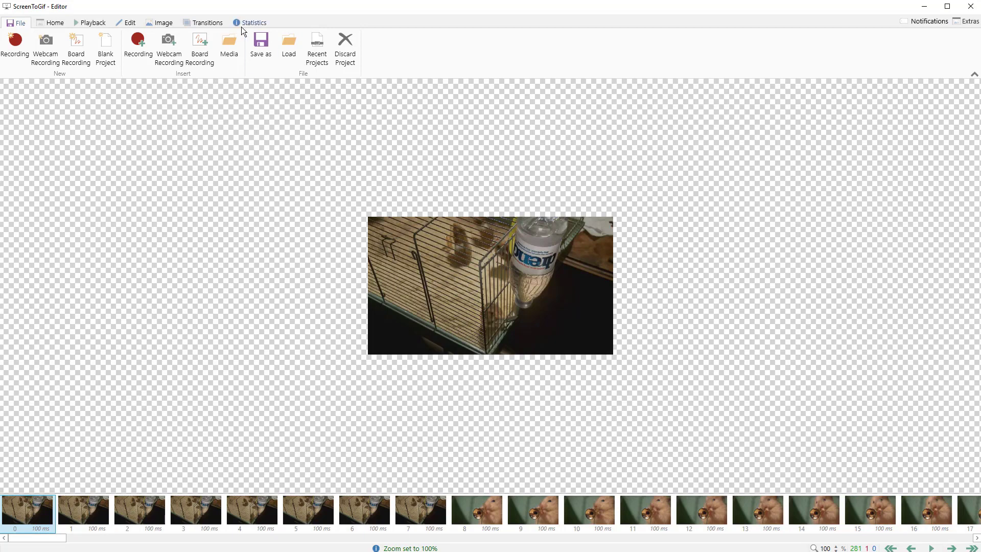
# - Review the Gif save options for the 281 frames, then cancel without saving
pyautogui.click(260, 45)
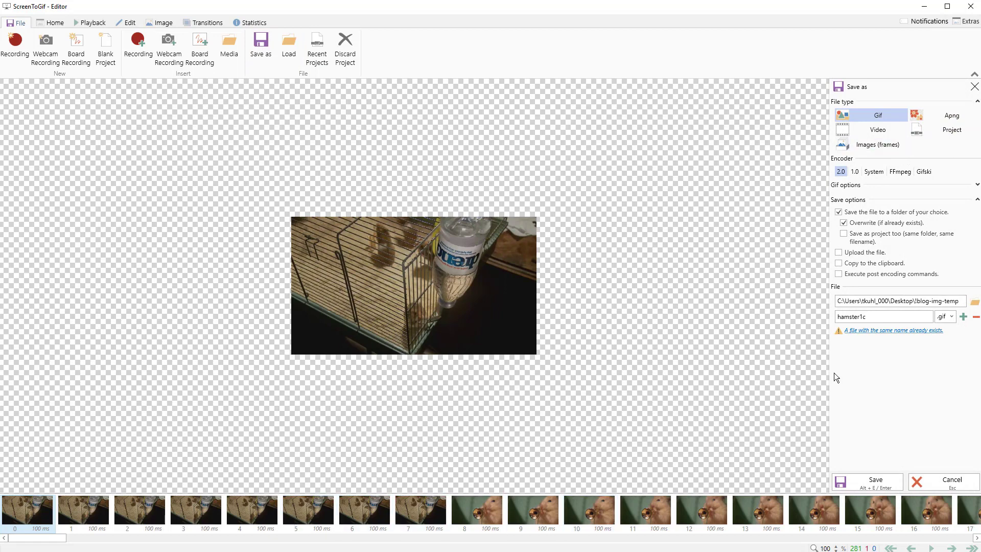
pyautogui.click(935, 483)
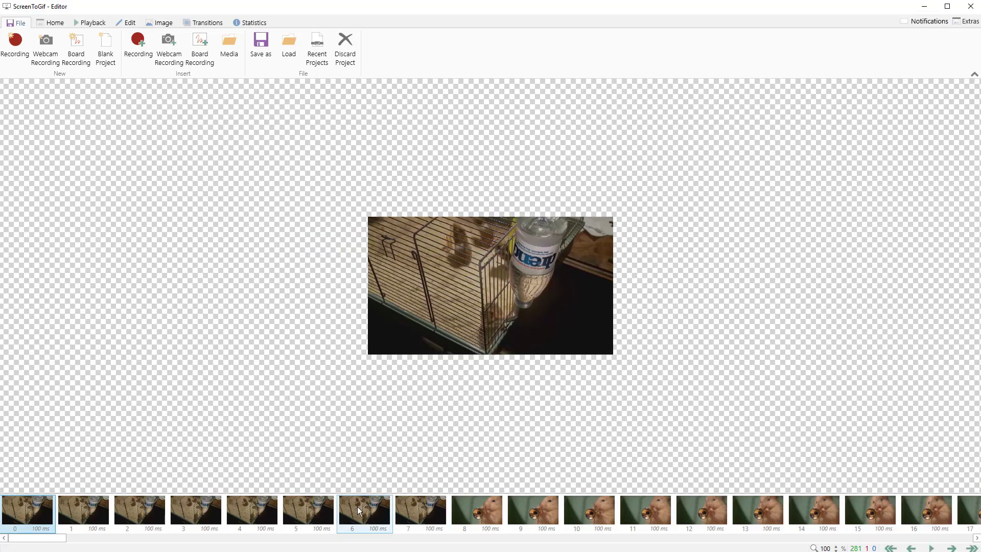
# - Delete the eight opening cage frames, 0 through 7
pyautogui.moveTo(64, 539); pyautogui.dragTo(75, 542)
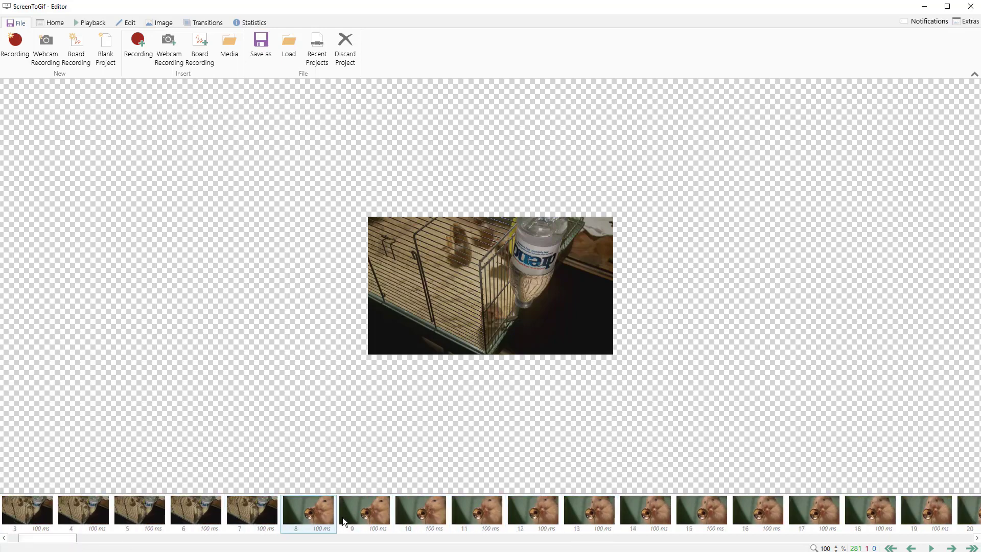
pyautogui.click(260, 516)
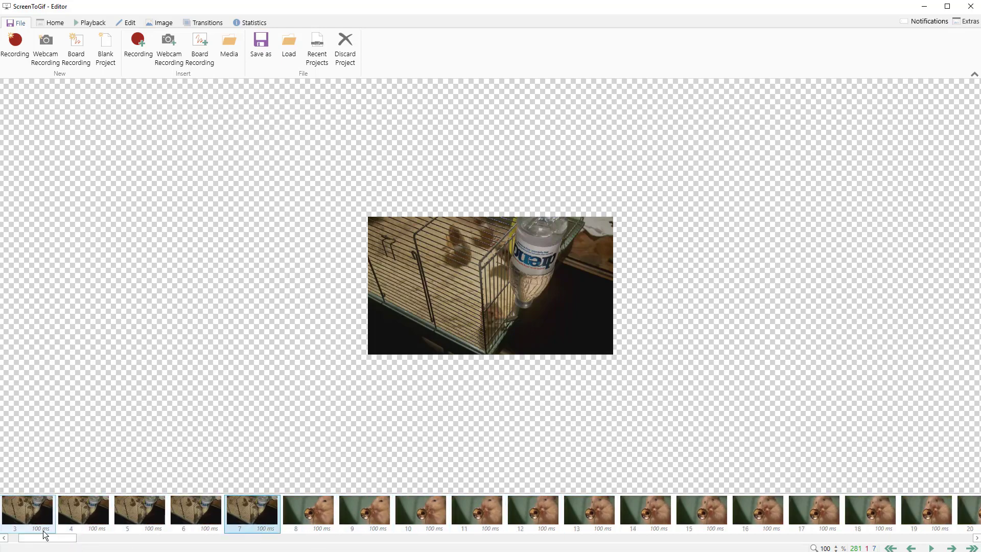
pyautogui.moveTo(42, 541); pyautogui.dragTo(32, 541)
pyautogui.keyDown('shift'); pyautogui.click(19, 516); pyautogui.keyUp('shift')
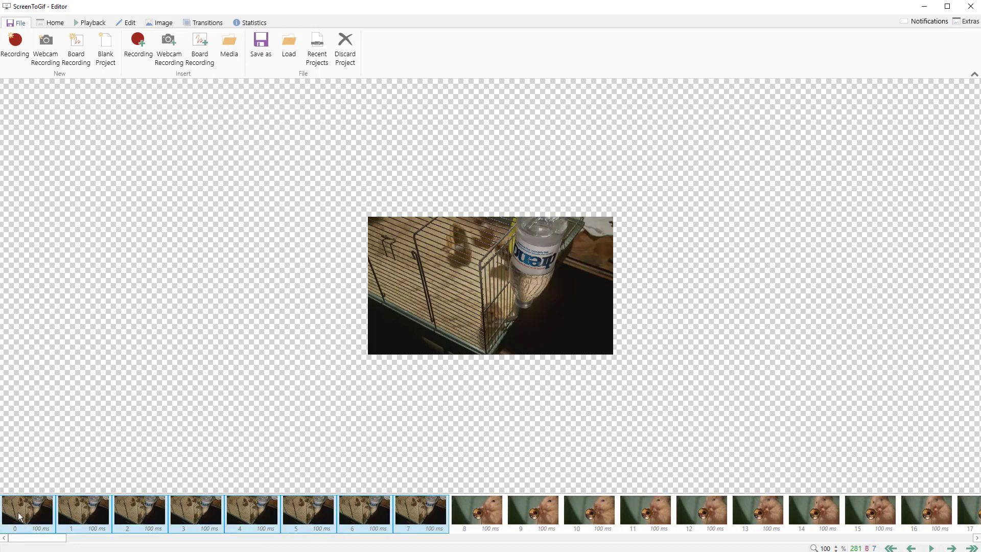
pyautogui.press('Delete')
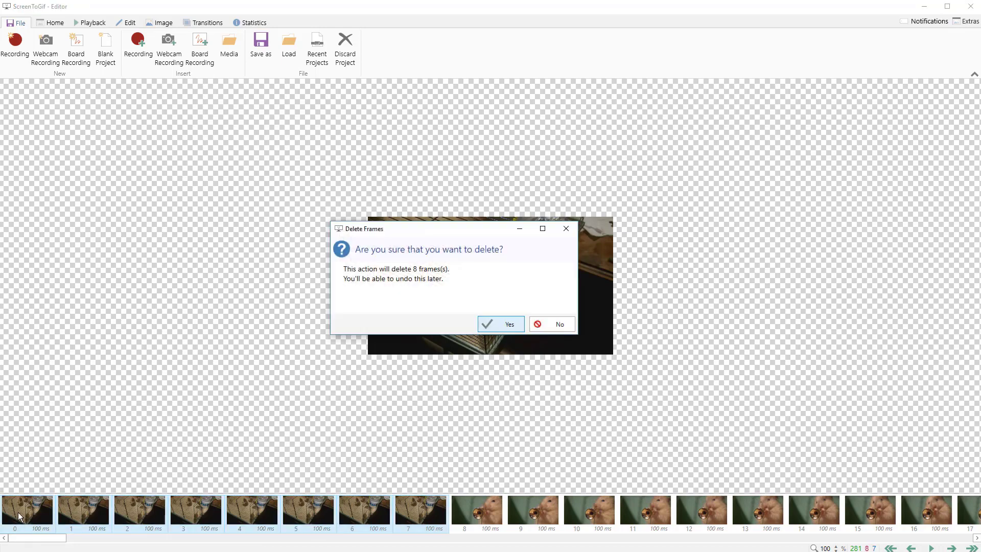
pyautogui.click(500, 324)
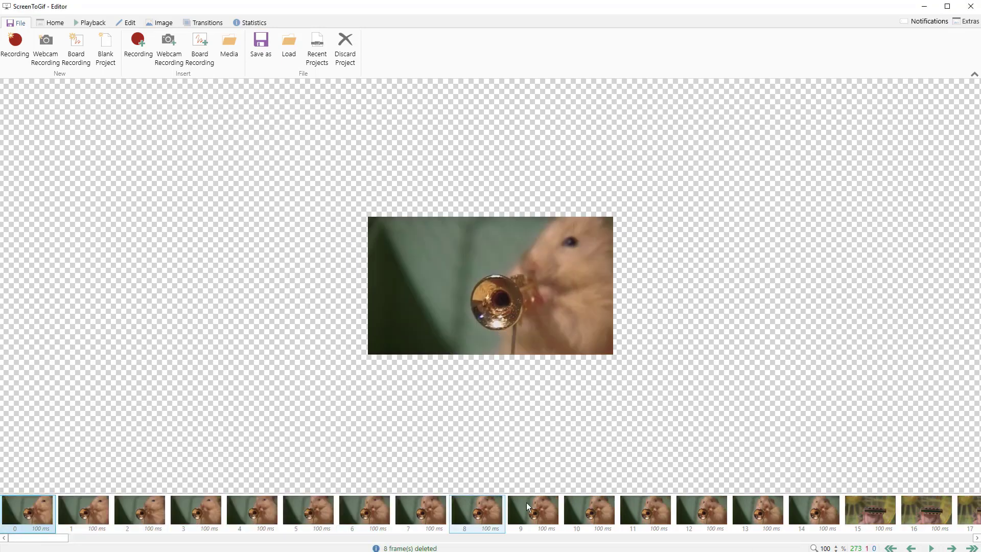
# - Delete frames 15 through 272, leaving just the 15 trumpet frames
pyautogui.moveTo(44, 546); pyautogui.dragTo(974, 542)
pyautogui.click(245, 516)
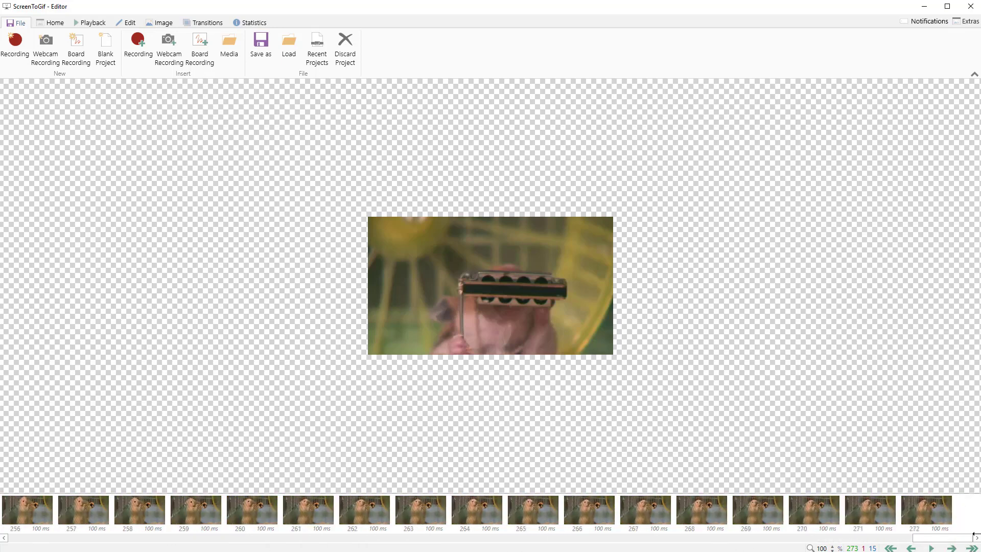
pyautogui.keyDown('shift'); pyautogui.click(930, 509); pyautogui.keyUp('shift')
pyautogui.press('Delete')
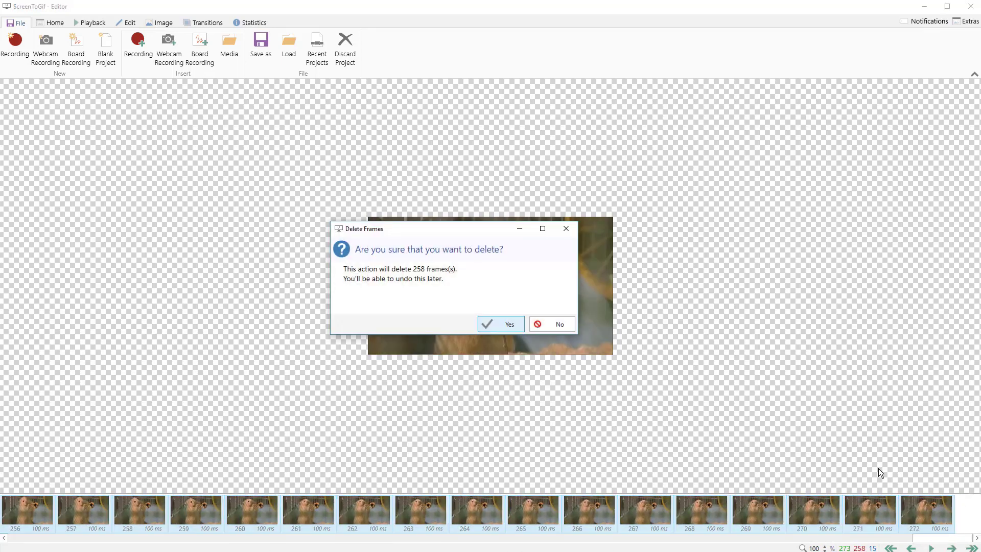
pyautogui.click(501, 325)
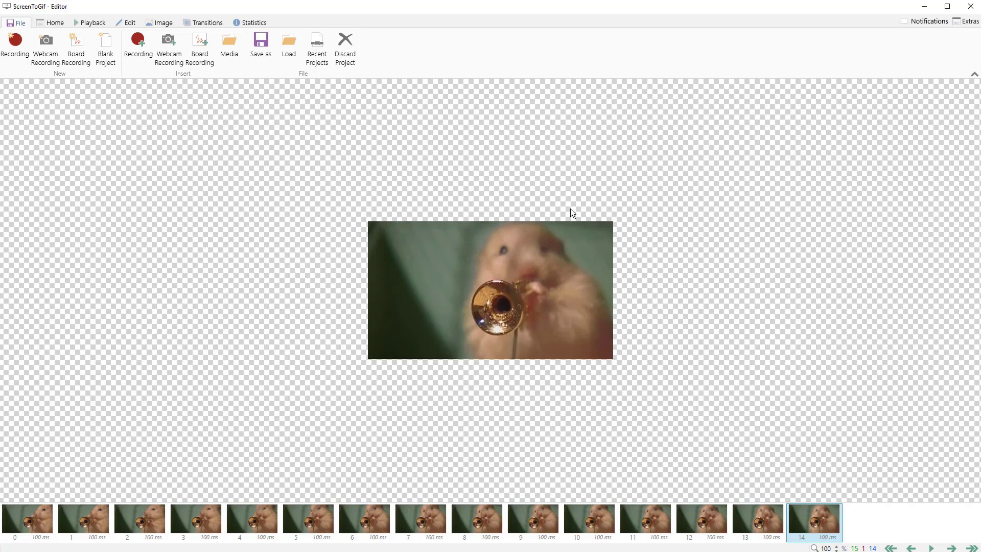
# - Preview the trumpet clip, then delete its first five frames, 0 through 4
pyautogui.click(168, 21)
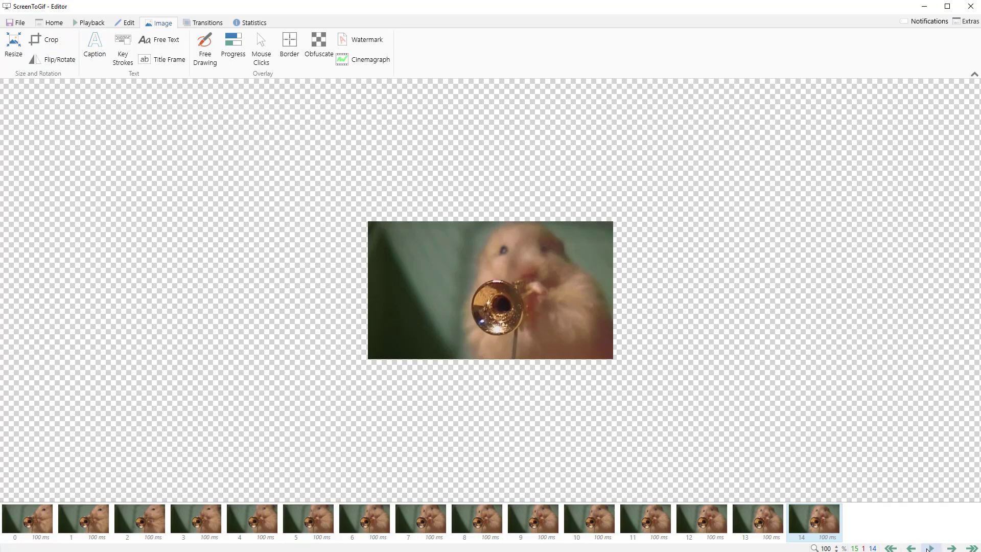
pyautogui.click(931, 549)
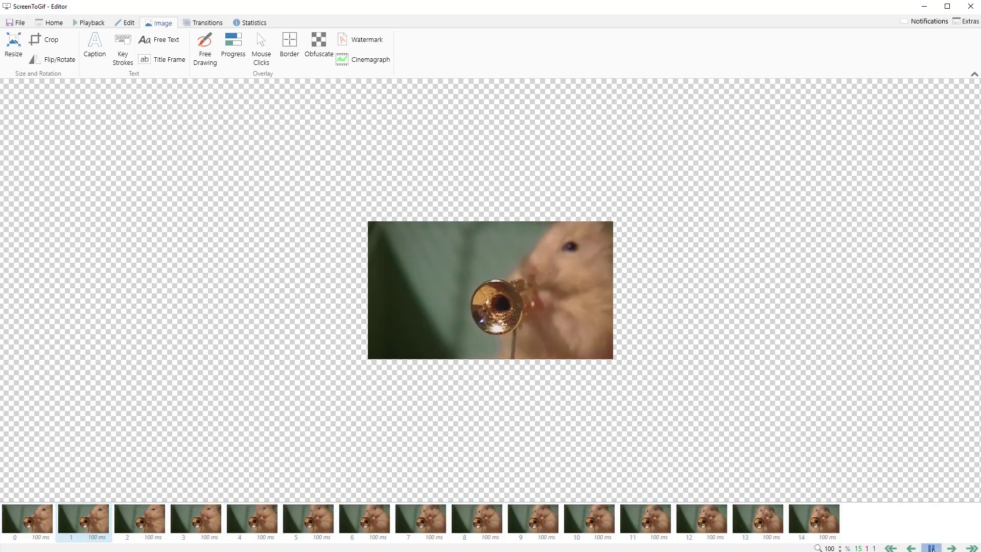
pyautogui.click(931, 548)
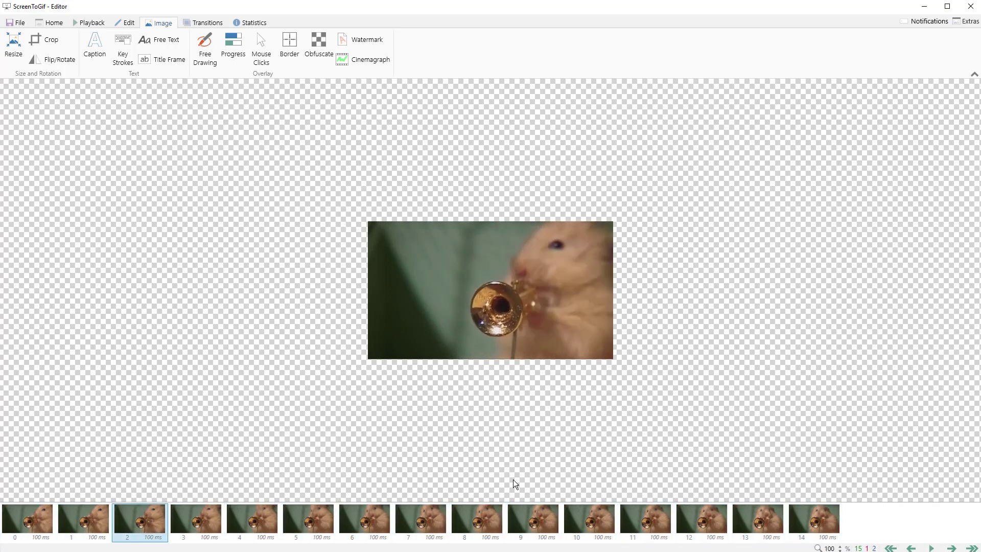
pyautogui.click(38, 529)
pyautogui.keyDown('shift'); pyautogui.click(257, 525); pyautogui.keyUp('shift')
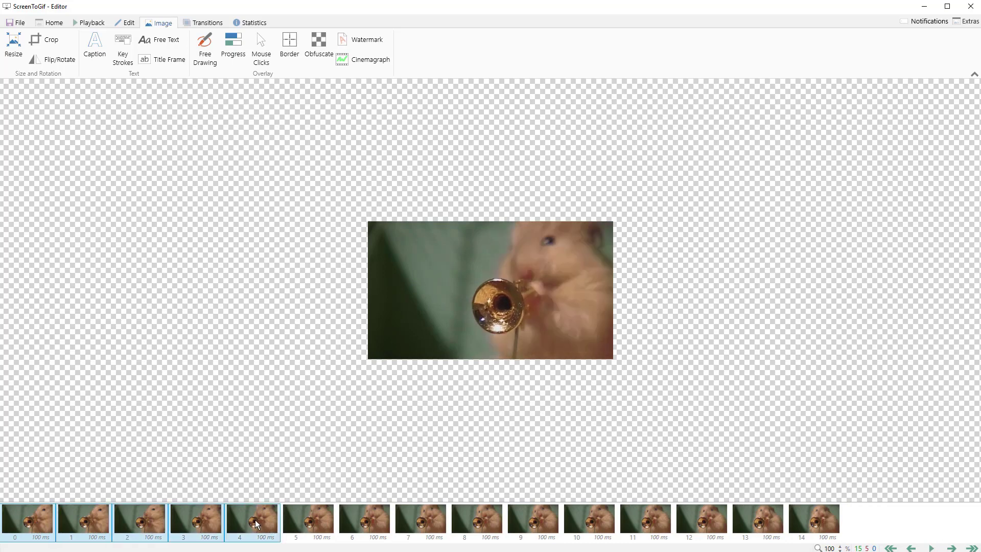
pyautogui.press('Delete')
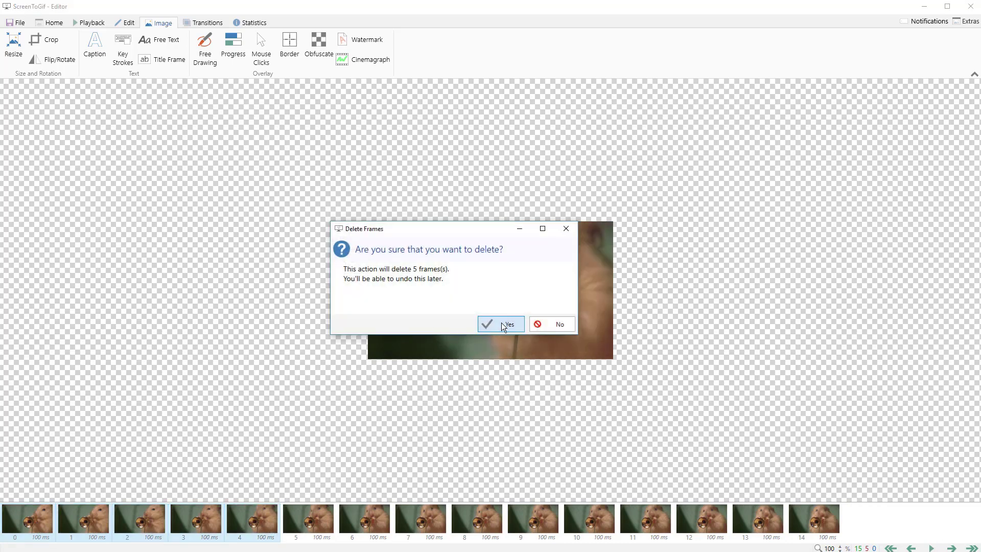
pyautogui.click(502, 327)
# - Delete frames 6 through 9 and play back the remaining six-frame clip
pyautogui.click(376, 526)
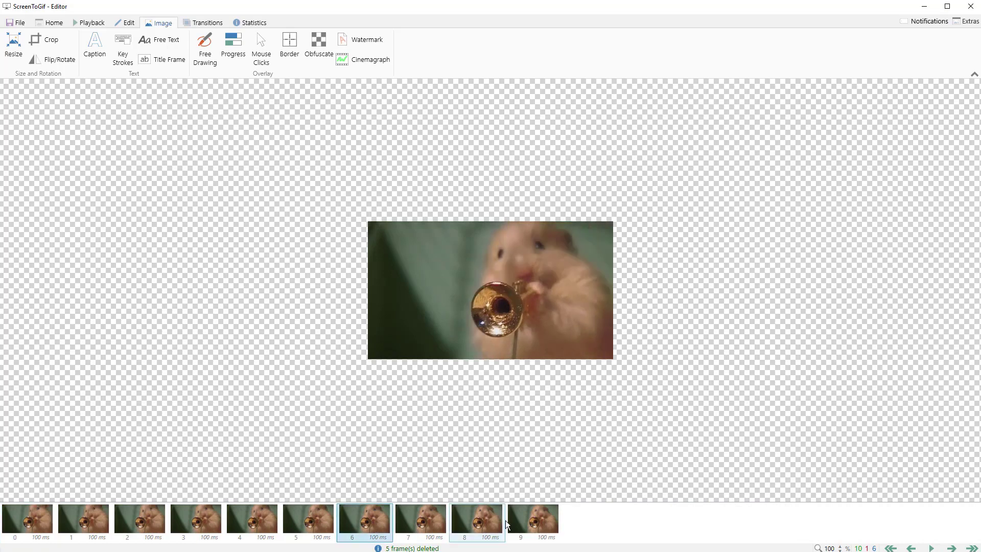
pyautogui.keyDown('shift'); pyautogui.click(538, 525); pyautogui.keyUp('shift')
pyautogui.press('Delete')
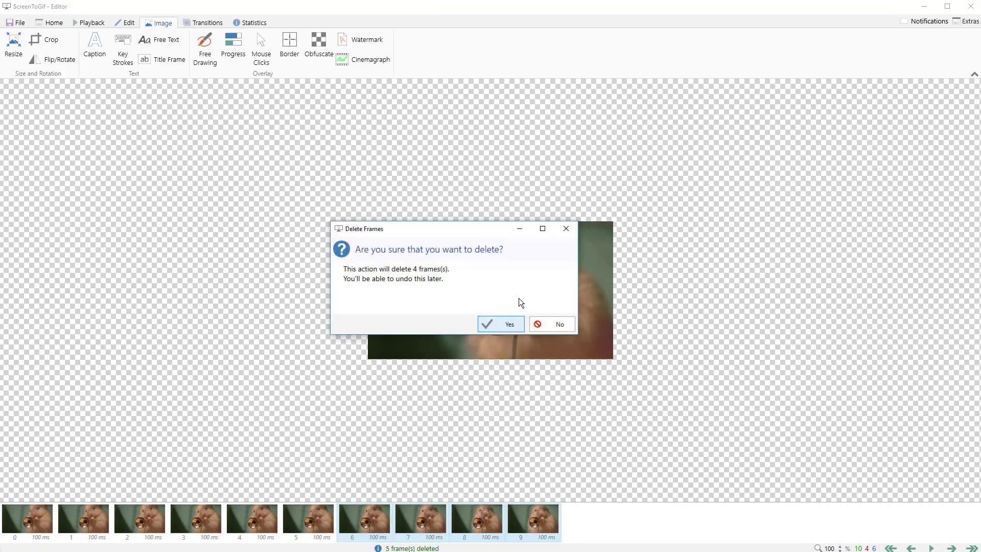
pyautogui.click(509, 324)
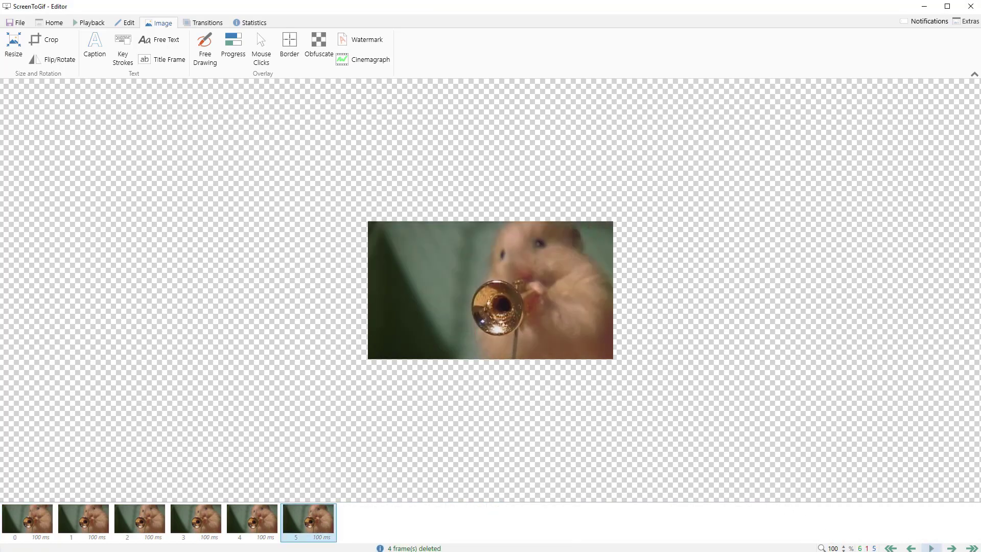
pyautogui.click(931, 548)
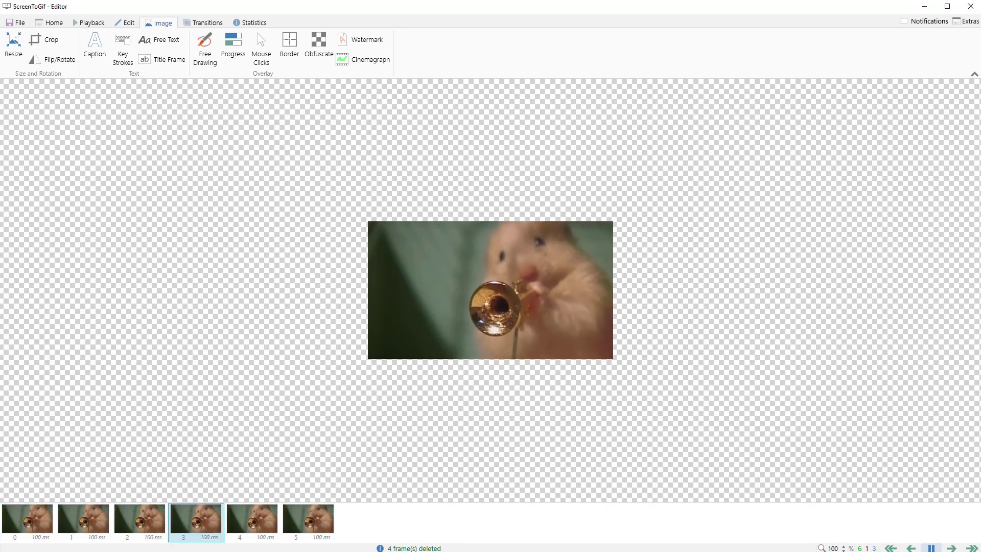
pyautogui.press('space')
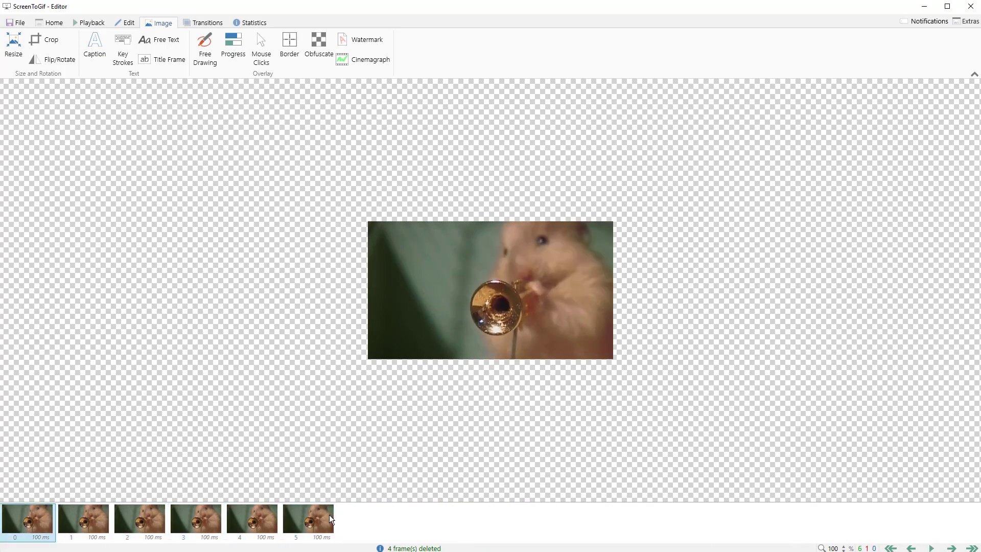
# - Apply Yoyo so the six frames play forward then backward, and preview the 12-frame loop
pyautogui.click(126, 23)
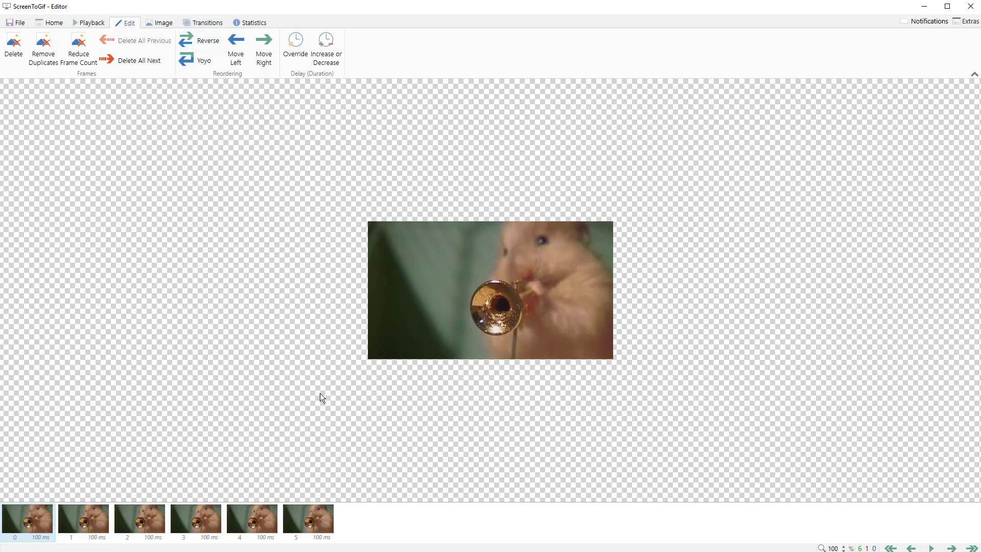
pyautogui.click(198, 60)
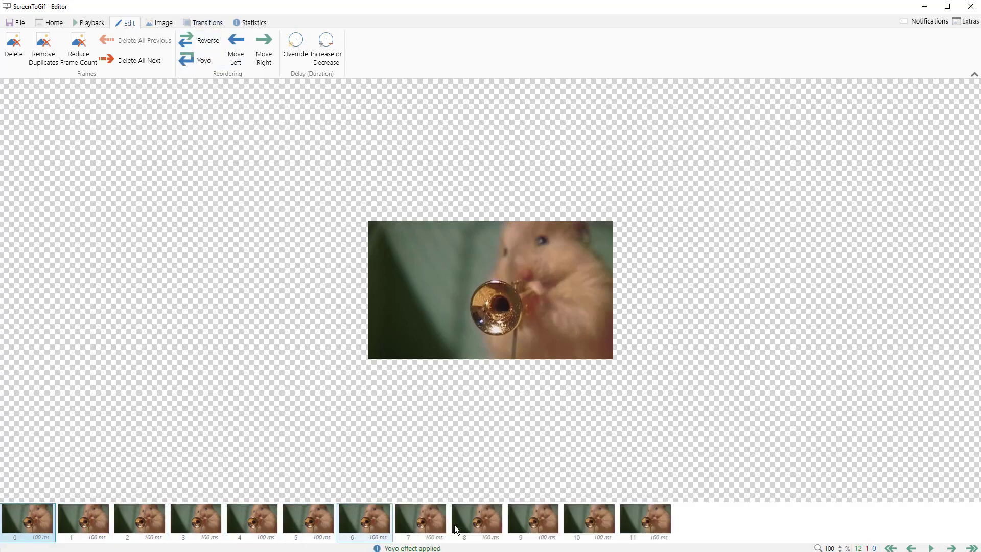
pyautogui.click(933, 549)
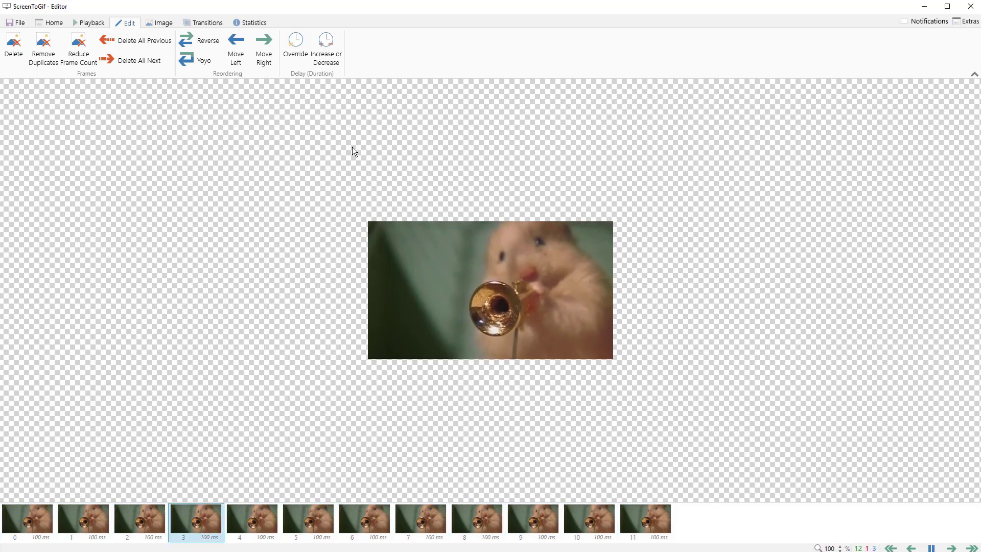
pyautogui.click(19, 25)
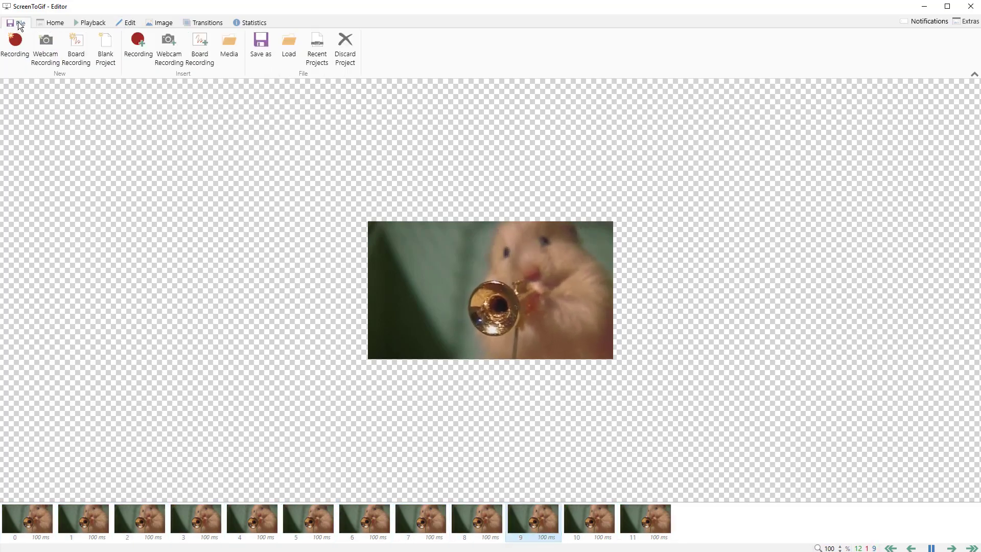
# - Save the loop as hamster1d.gif, changing the file name from hamster1c
pyautogui.click(254, 47)
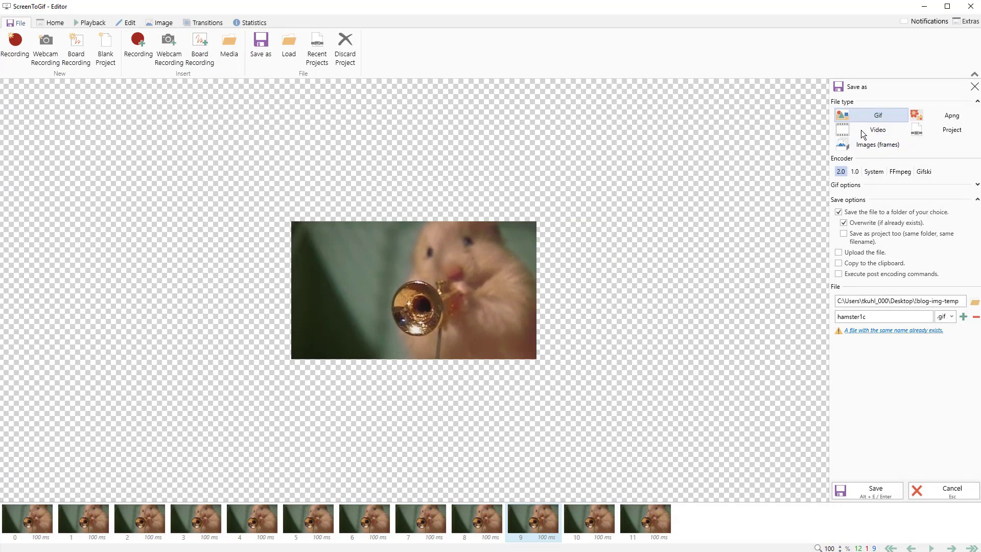
pyautogui.doubleClick(875, 316)
pyautogui.click(876, 317)
pyautogui.write('d')
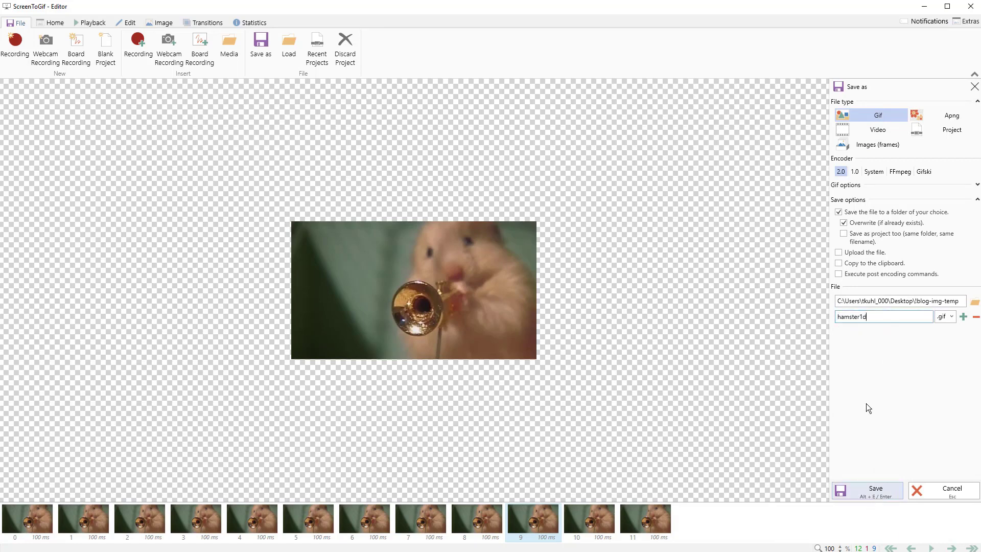
pyautogui.click(857, 490)
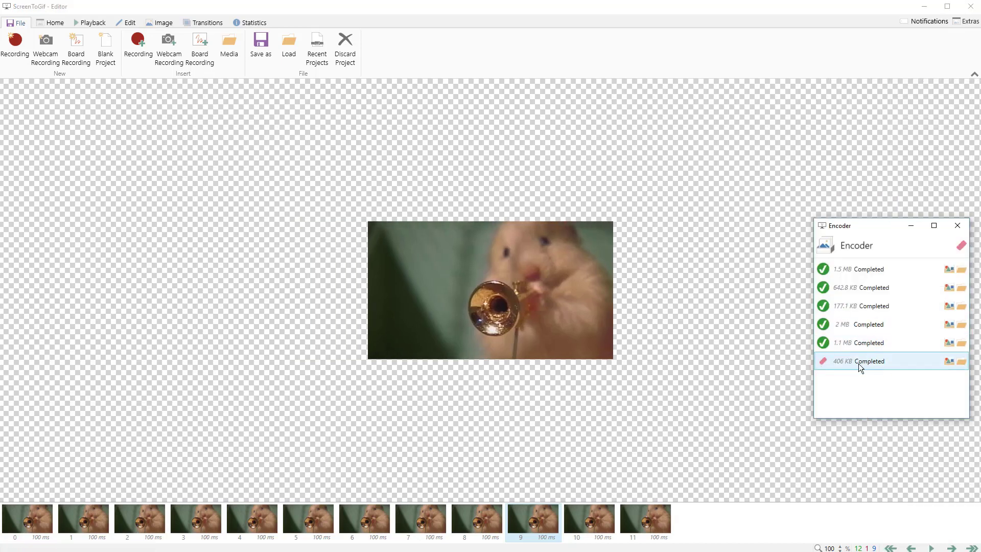